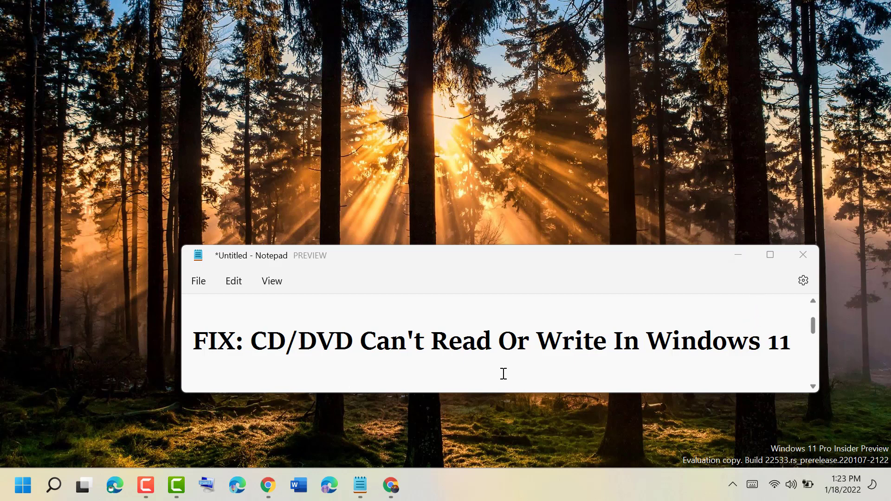
# - Search the Start menu for regedit and run Registry Editor as administrator
pyautogui.click(737, 256)
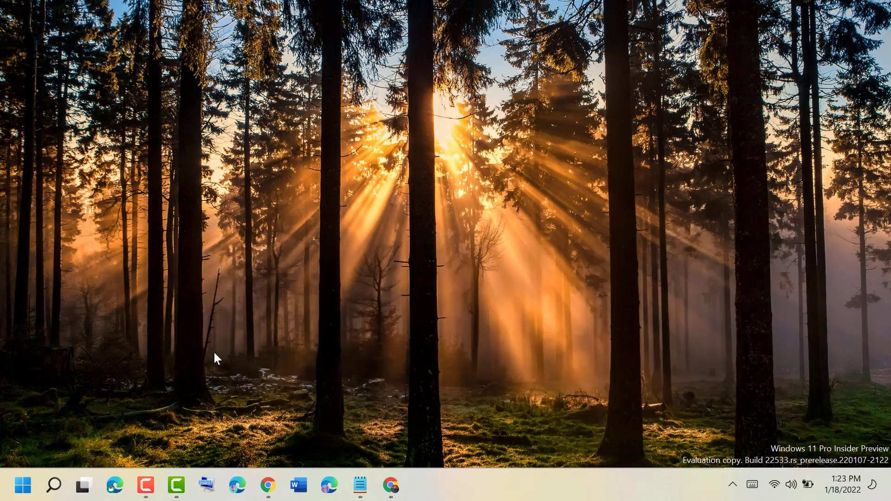
pyautogui.click(54, 485)
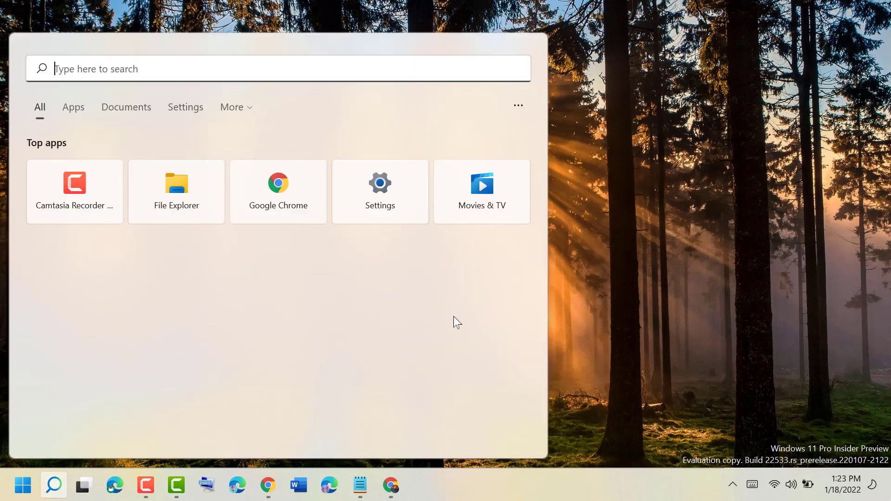
pyautogui.write('re')
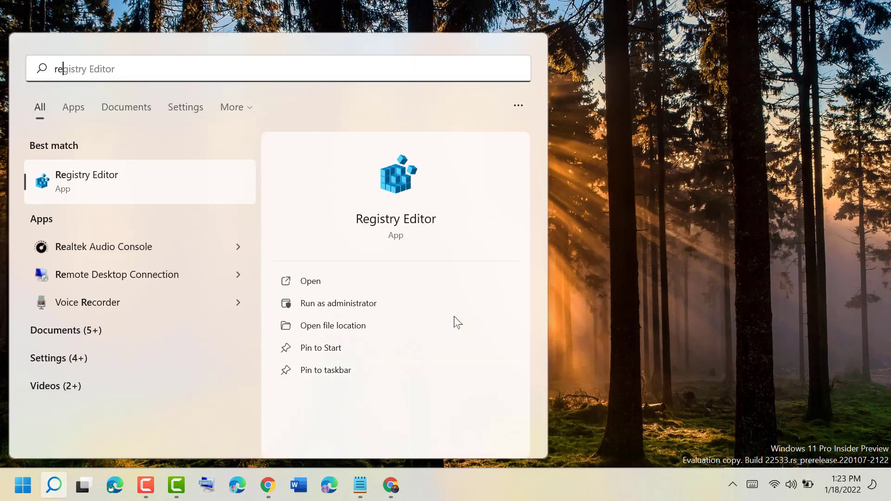
pyautogui.write('gedit')
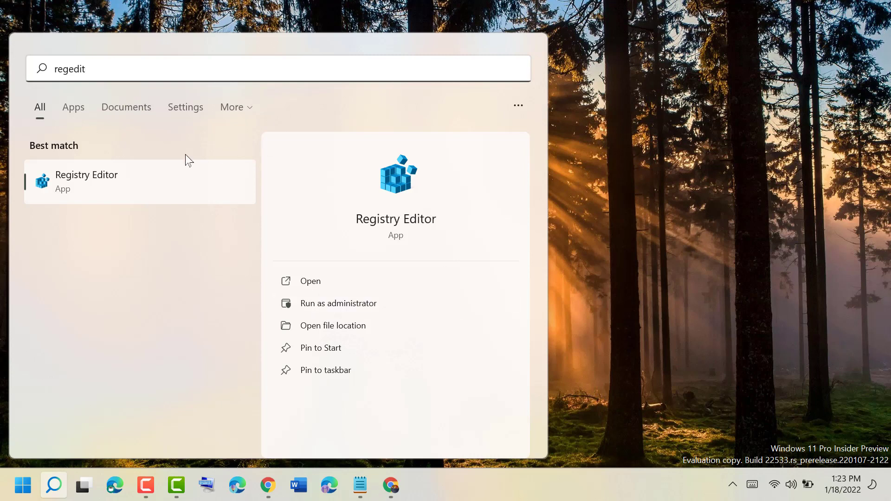
pyautogui.rightClick(97, 172)
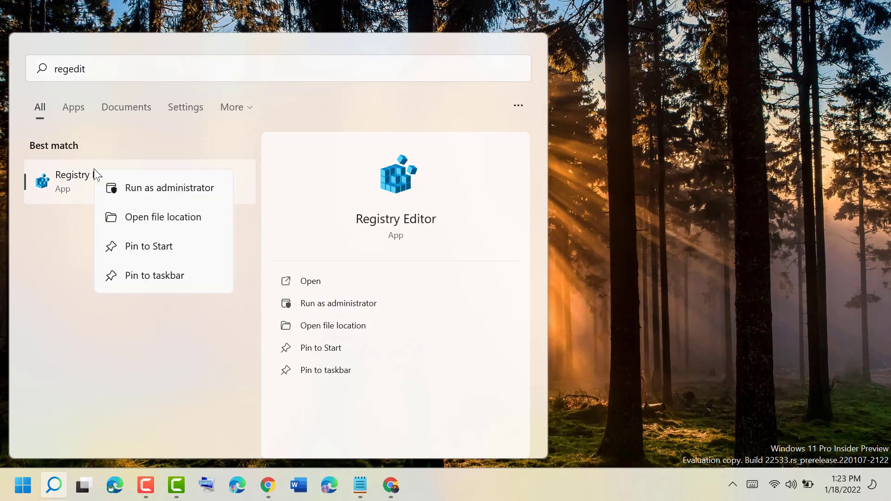
pyautogui.click(196, 188)
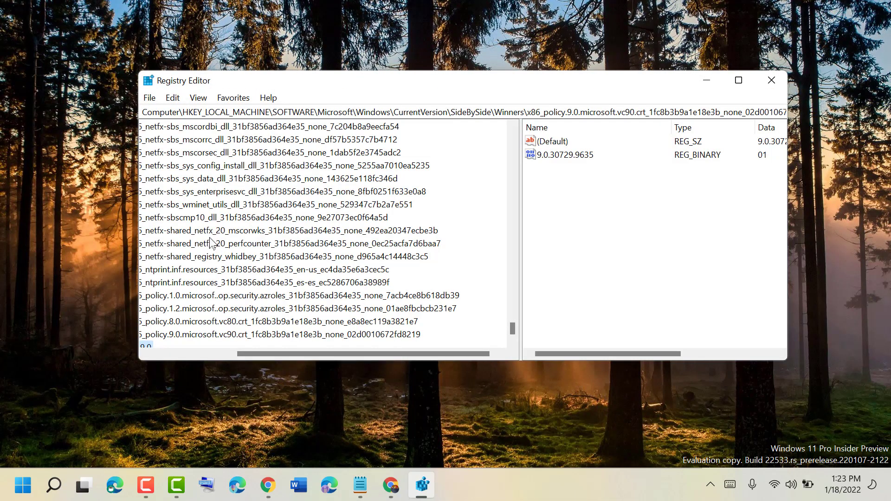
# - Collapse the registry tree, narrow the window, and export a registry backup via File > Export
pyautogui.press('Left')
pyautogui.press('Left')
pyautogui.press('Left')
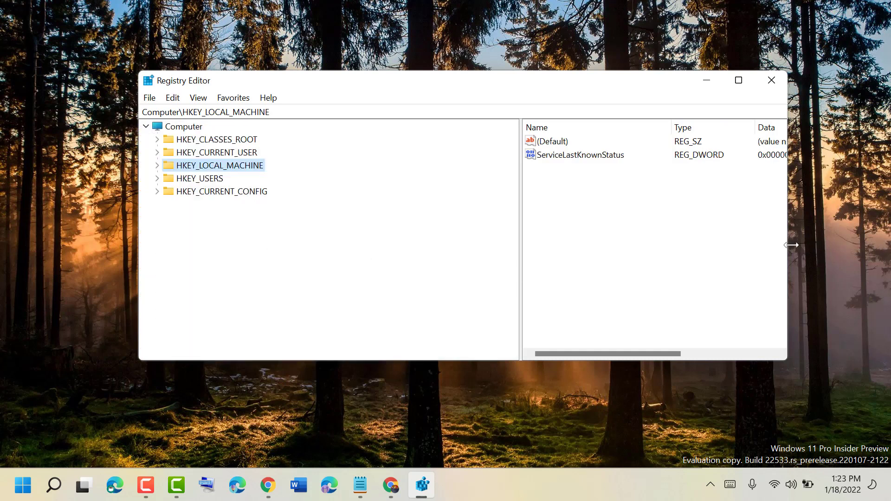
pyautogui.moveTo(791, 245); pyautogui.dragTo(762, 245)
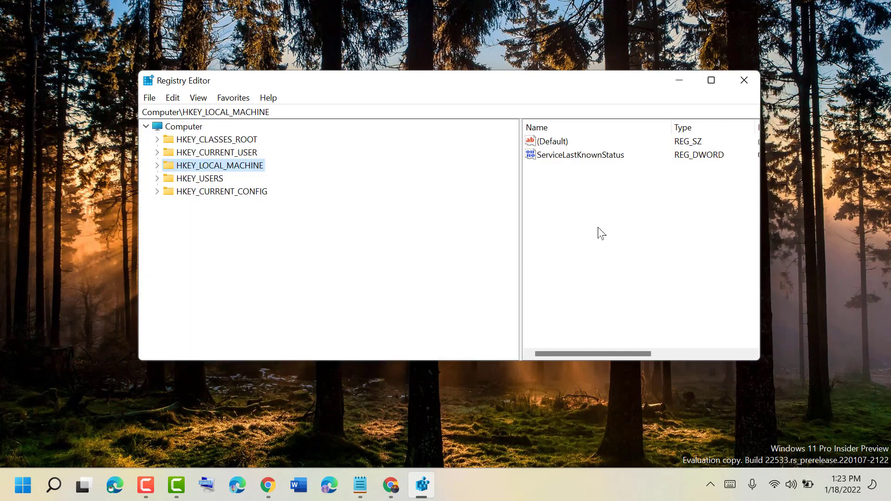
pyautogui.click(150, 97)
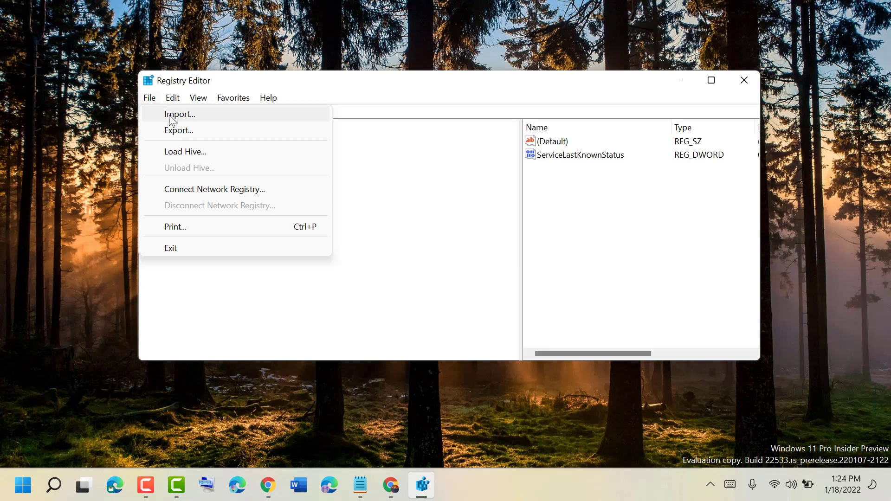
pyautogui.click(455, 255)
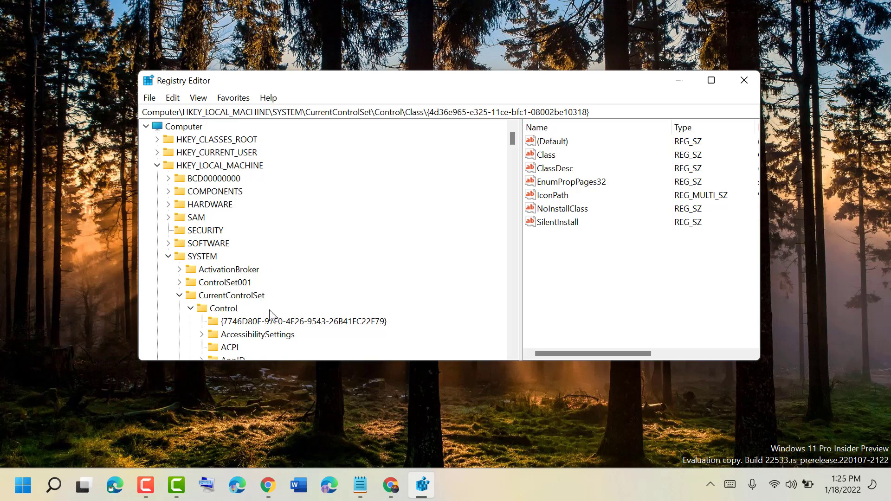
pyautogui.scroll(-4, 278, 315)
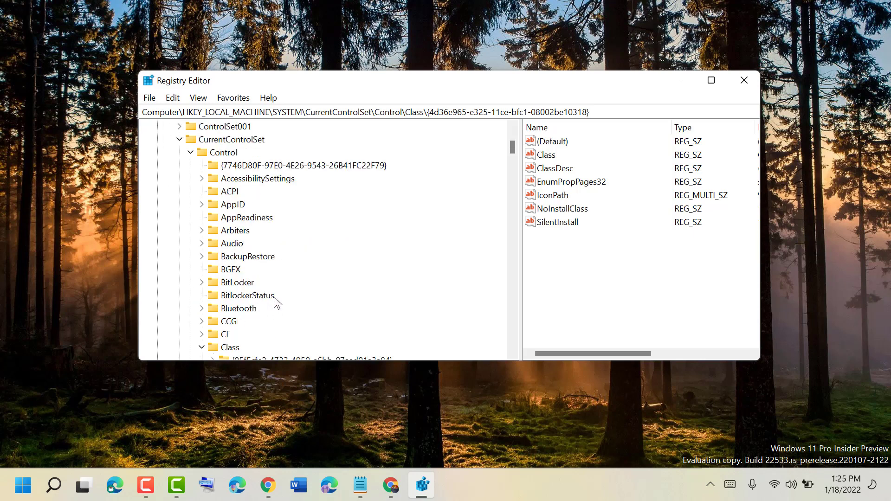
pyautogui.scroll(-4, 261, 207)
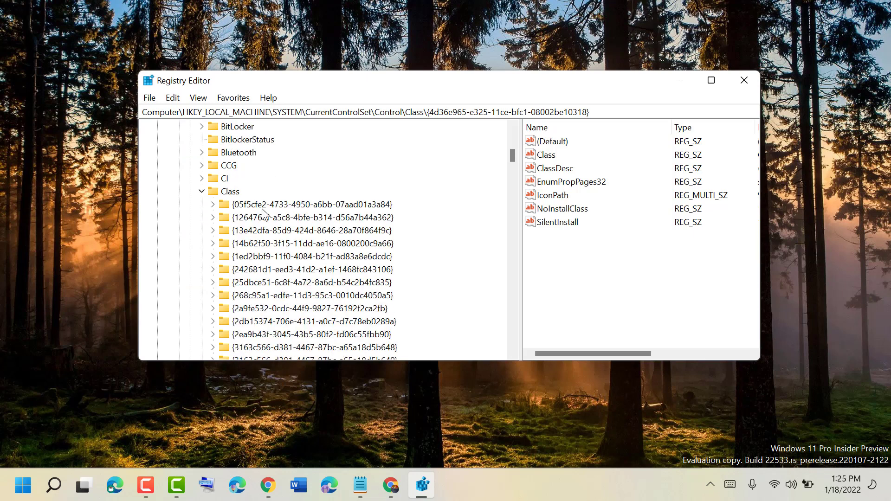
# - Expand HKEY_LOCAL_MACHINE > SYSTEM > CurrentControlSet > Control > Class to list its GUID subkeys
pyautogui.click(202, 191)
pyautogui.press('Left')
pyautogui.press('Left')
pyautogui.press('Left')
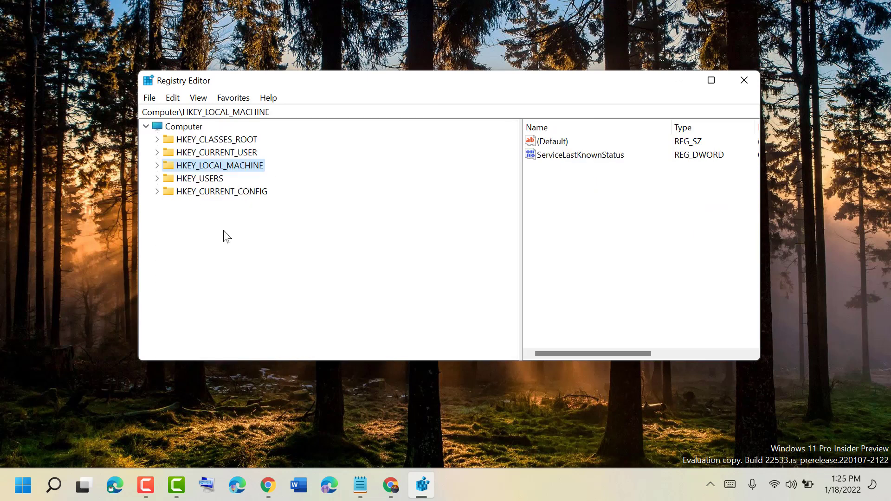
pyautogui.click(157, 166)
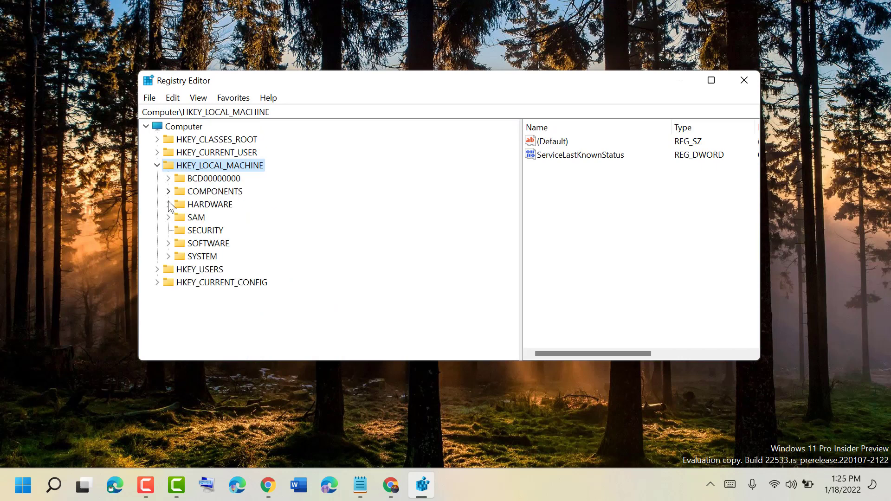
pyautogui.click(168, 257)
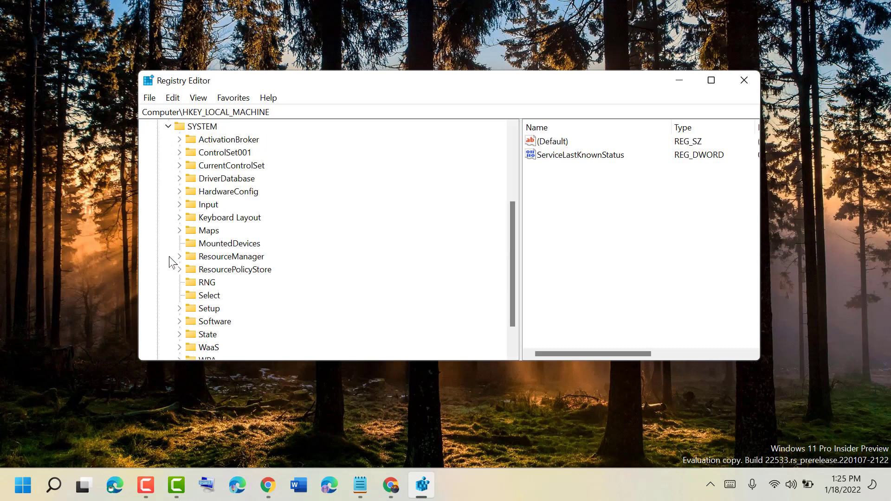
pyautogui.click(180, 166)
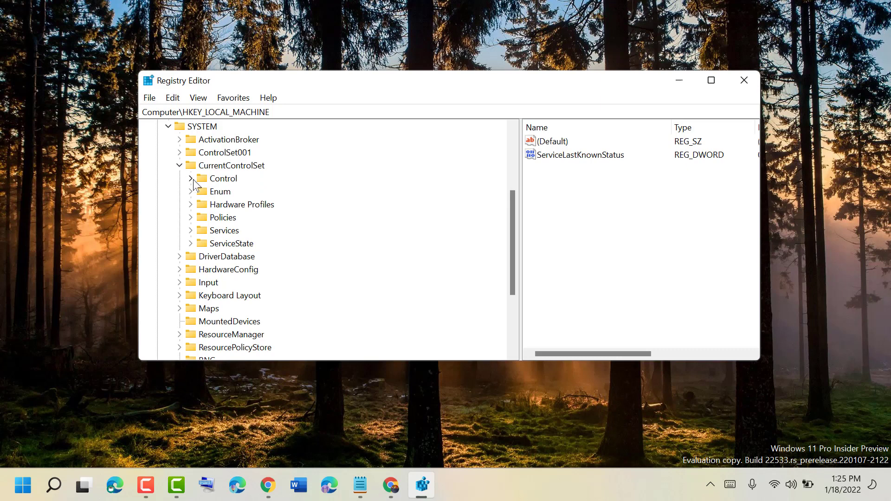
pyautogui.click(191, 180)
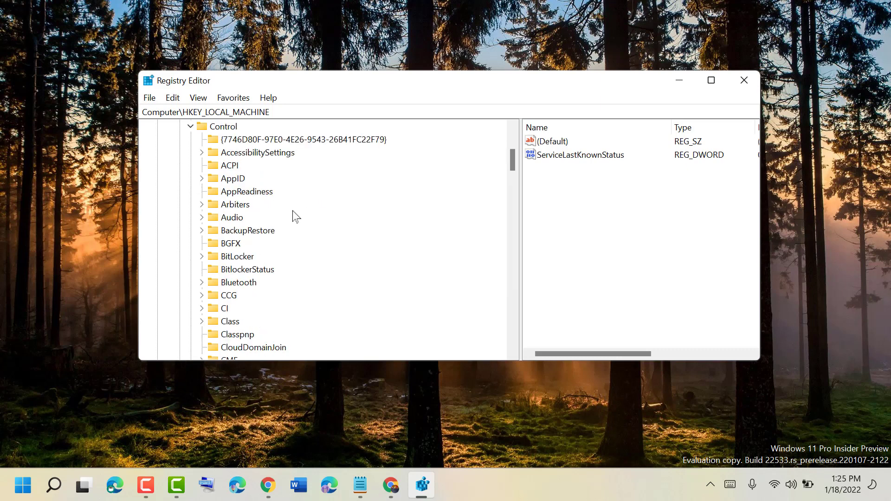
pyautogui.click(203, 322)
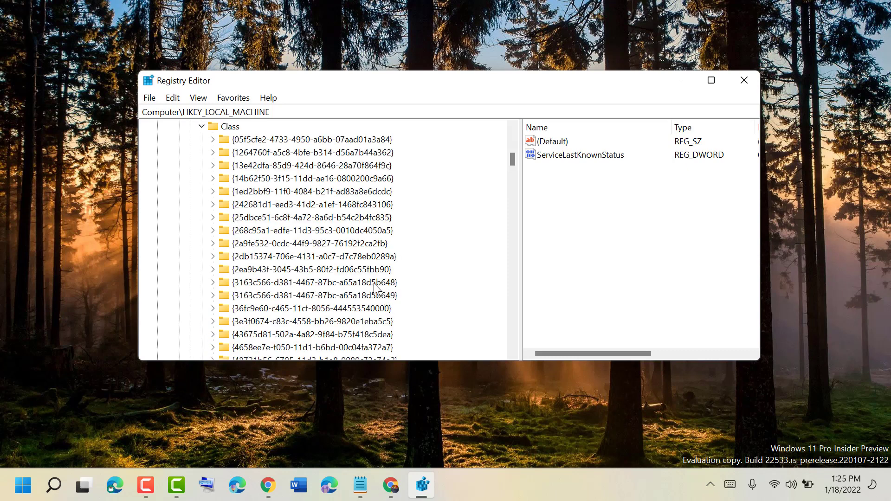
pyautogui.scroll(-2, 374, 289)
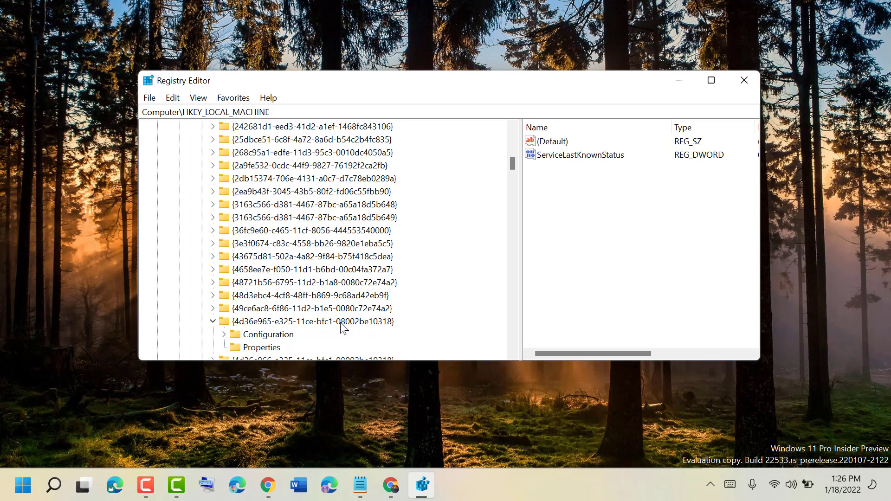
# - Open the {4d36e965-e325-11ce-bfc1-08002be10318} key, leave SilentInstall unchanged, and close Registry Editor
pyautogui.doubleClick(310, 323)
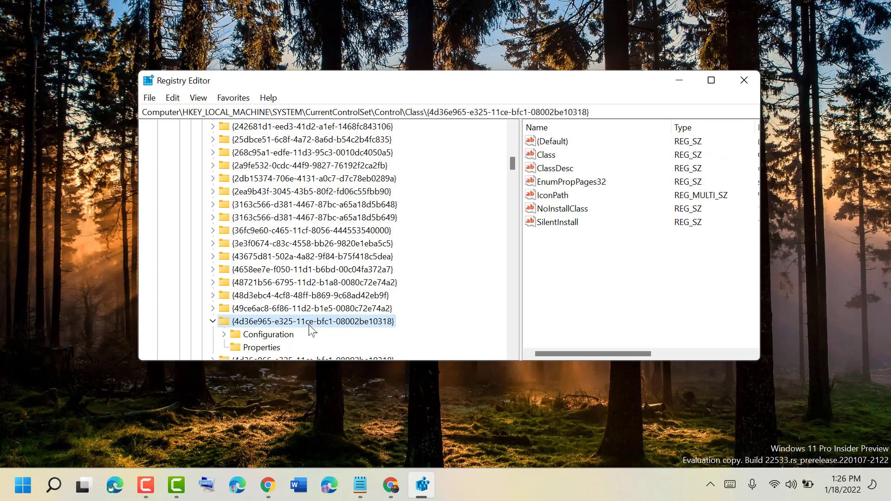
pyautogui.scroll(-2, 310, 327)
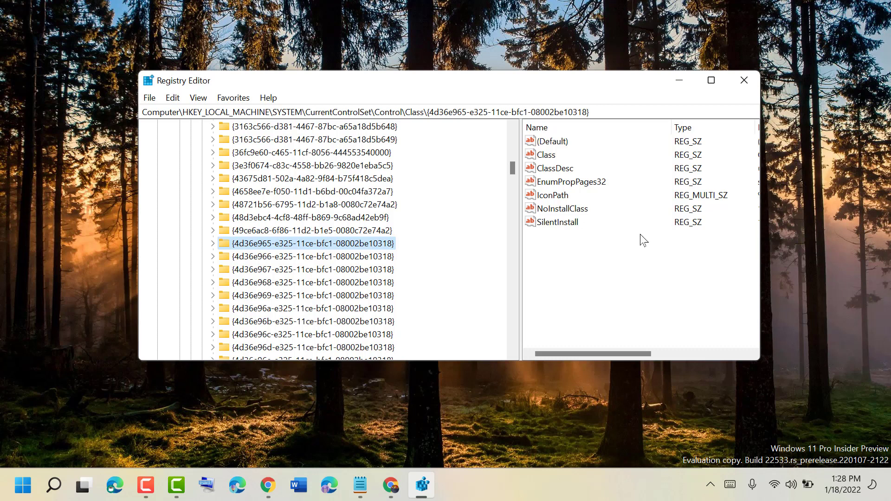
pyautogui.rightClick(562, 224)
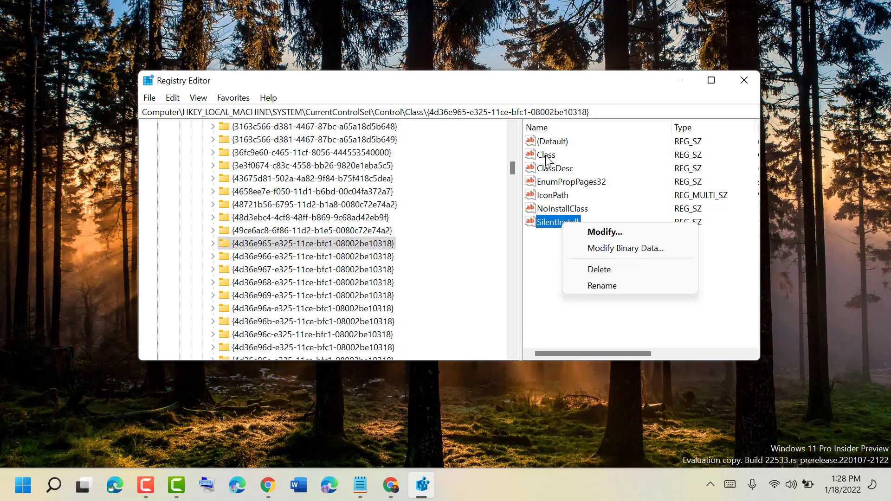
pyautogui.click(535, 268)
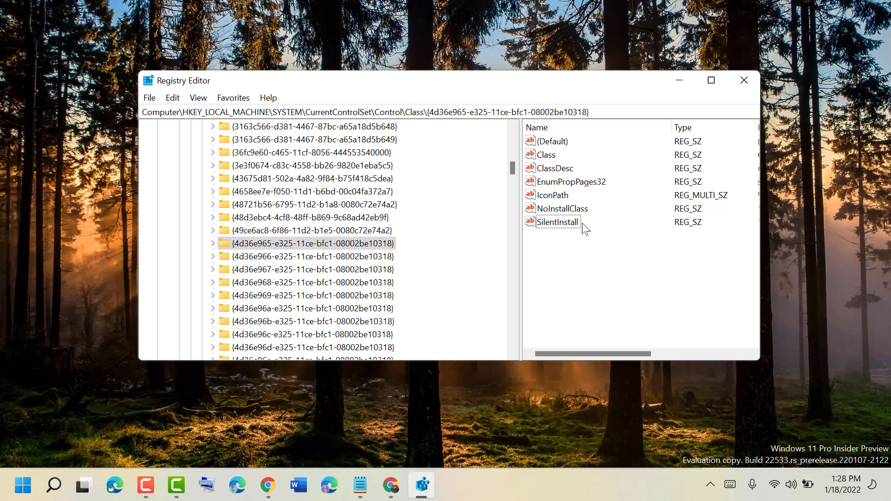
pyautogui.rightClick(559, 223)
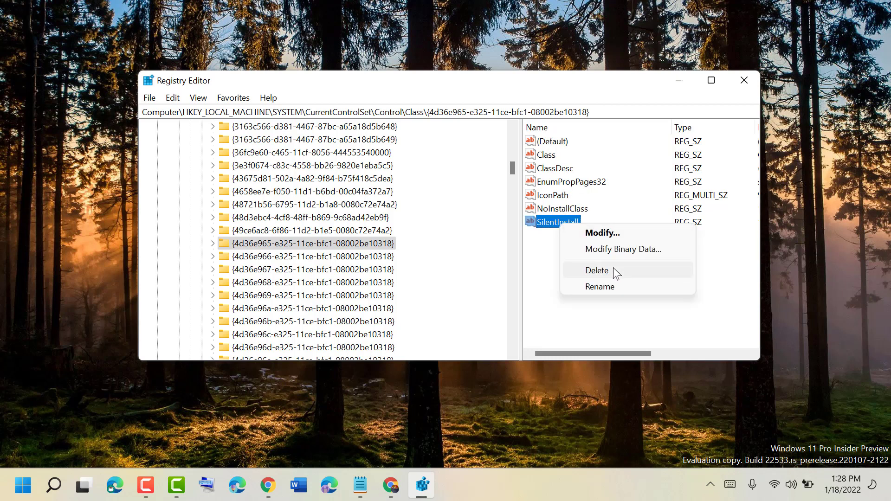
pyautogui.click(744, 270)
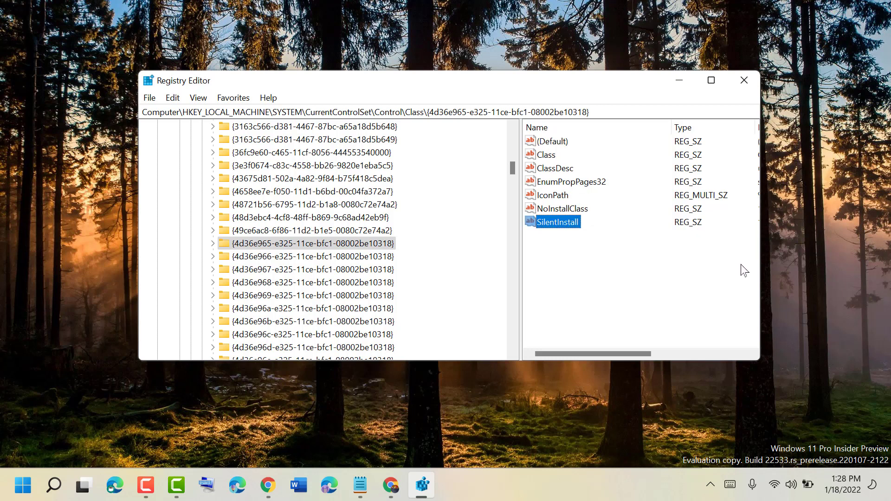
pyautogui.click(744, 80)
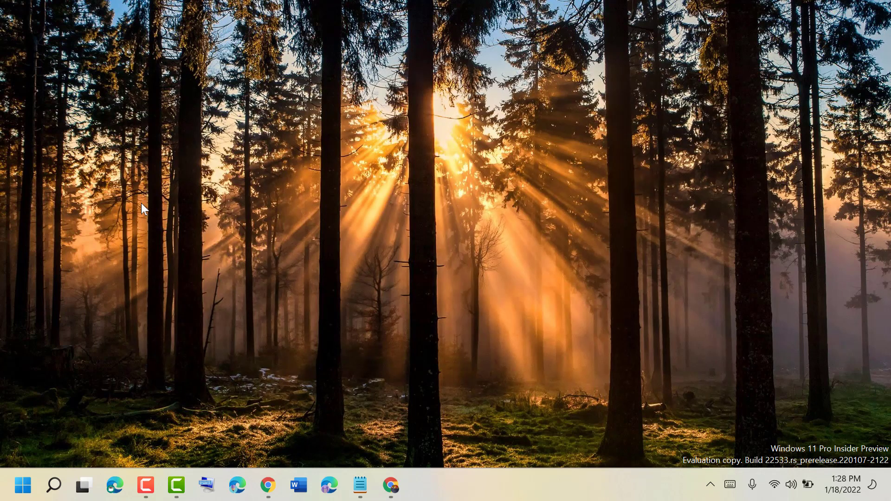
# - Search the Start menu for cmd and run Command Prompt as administrator
pyautogui.click(53, 484)
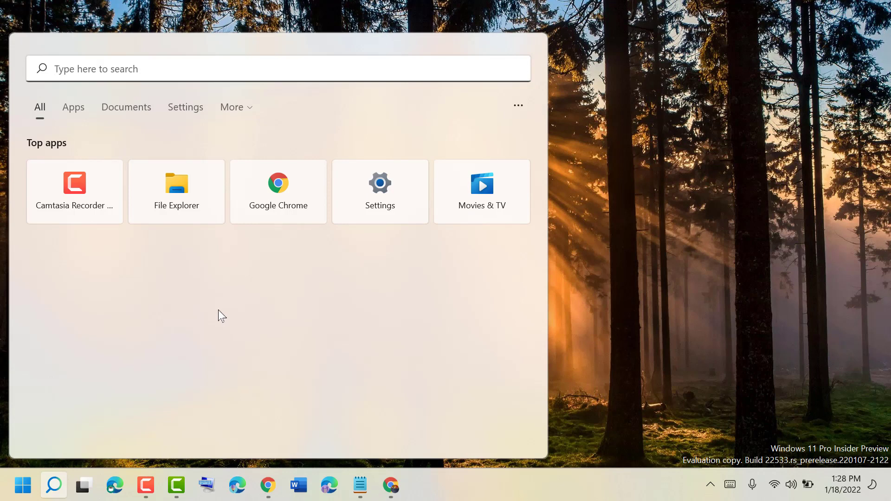
pyautogui.write('cmd')
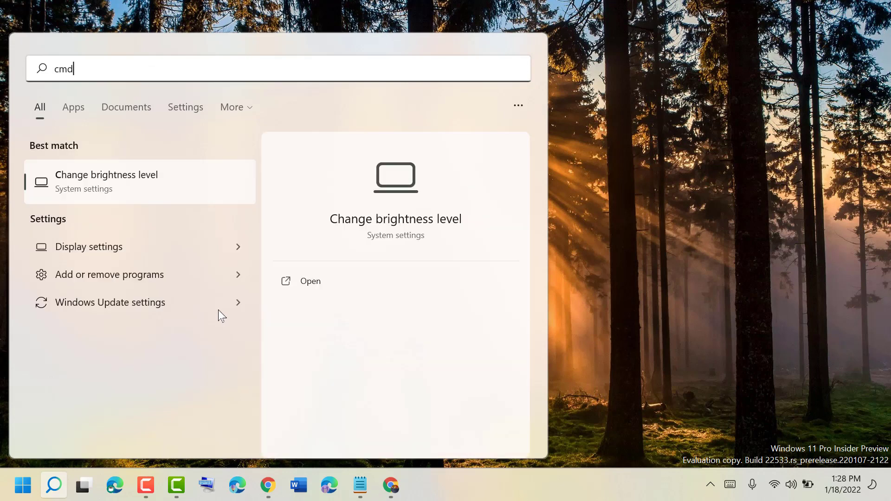
pyautogui.click(85, 180)
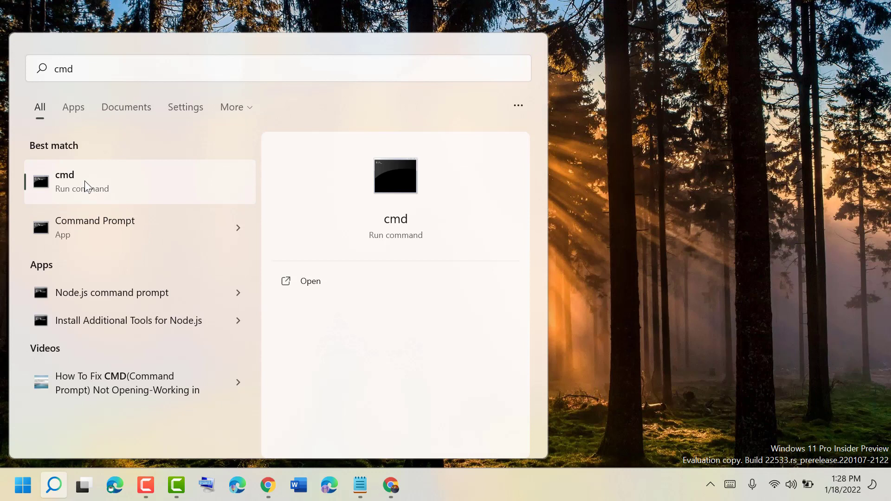
pyautogui.rightClick(84, 180)
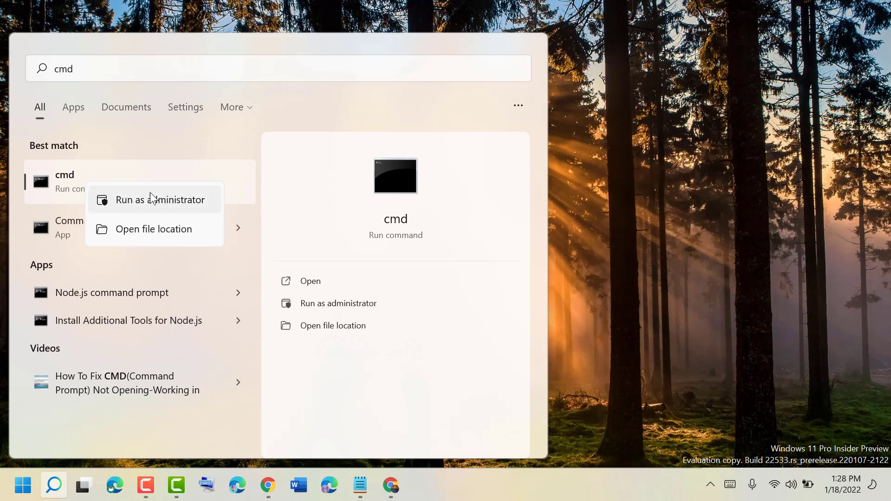
pyautogui.click(174, 201)
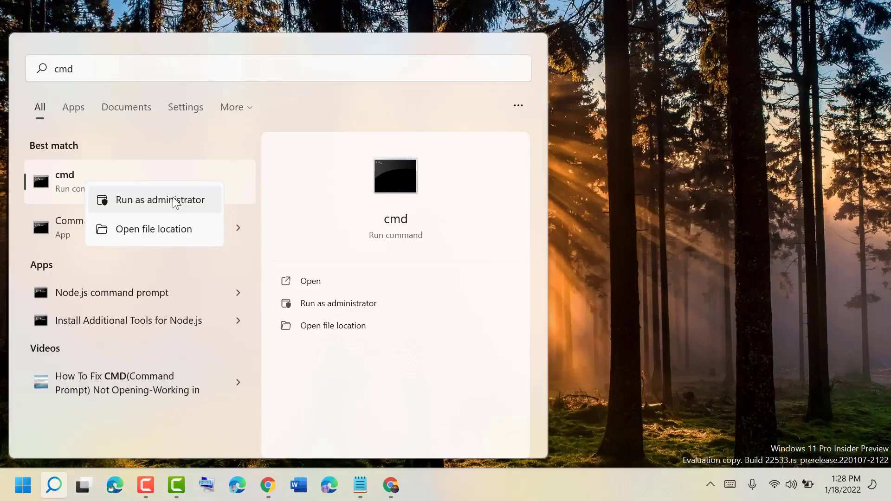
# - Reposition the administrator console and run sfc /scannow to start the system file scan
pyautogui.click(175, 201)
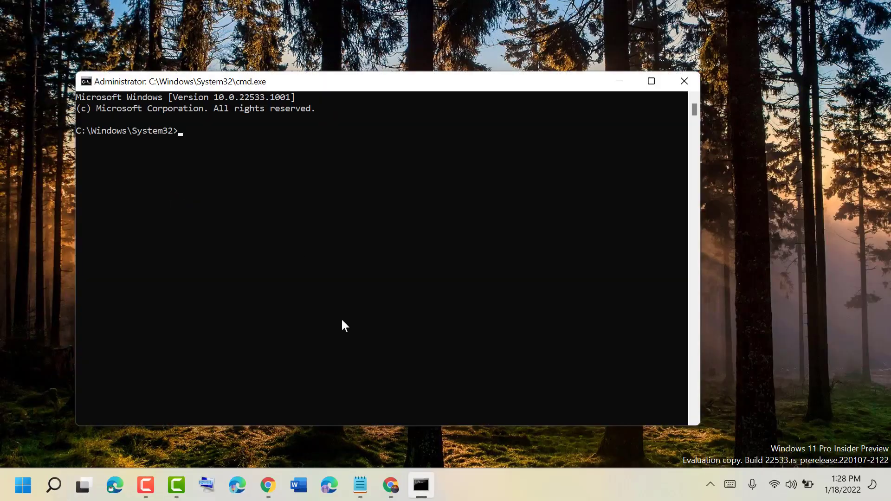
pyautogui.moveTo(257, 85); pyautogui.dragTo(299, 70)
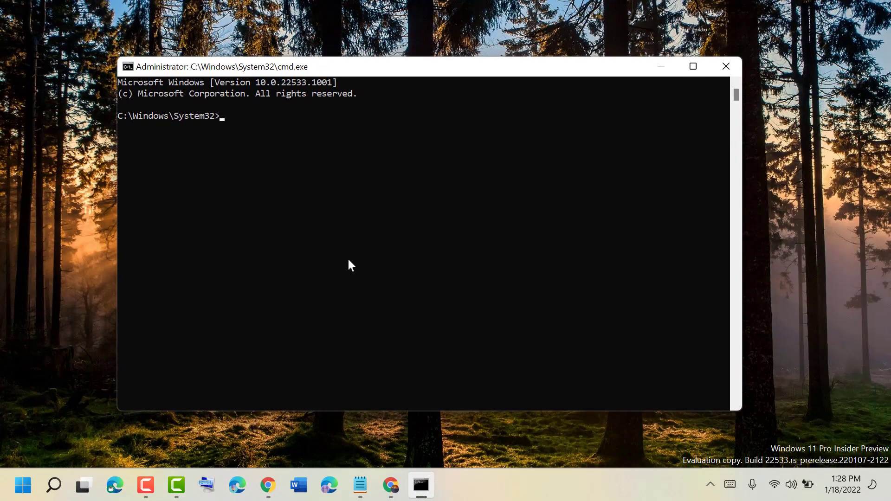
pyautogui.write('sfc /sca')
pyautogui.write('nnow')
pyautogui.press('Return')
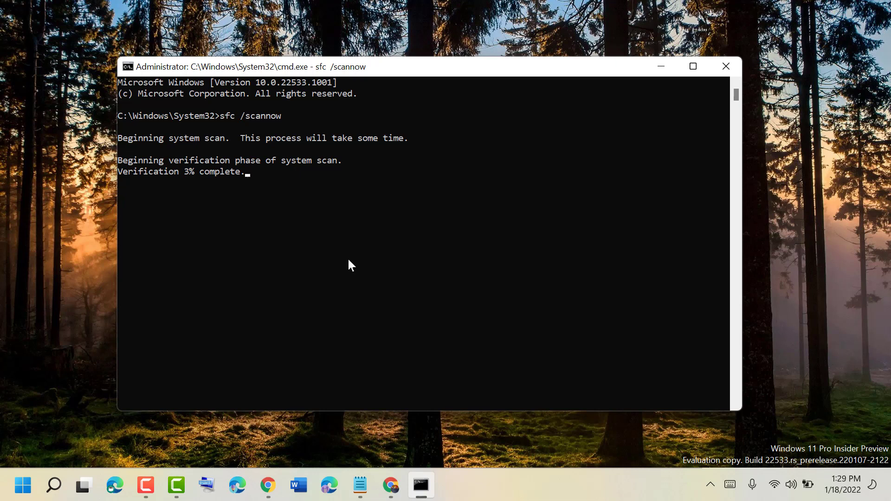
# - Minimize Command Prompt and restore the 'FIX: CD/DVD Can't Read Or Write In Windows 11' note
pyautogui.click(658, 68)
pyautogui.click(360, 486)
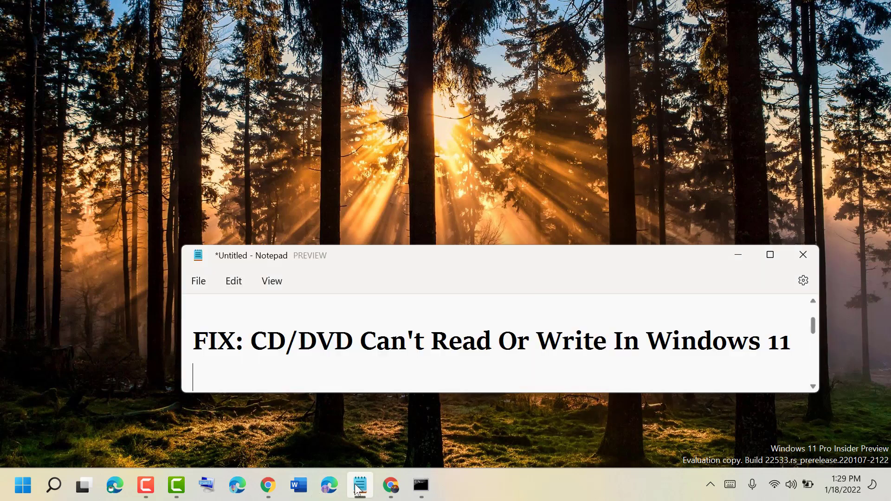